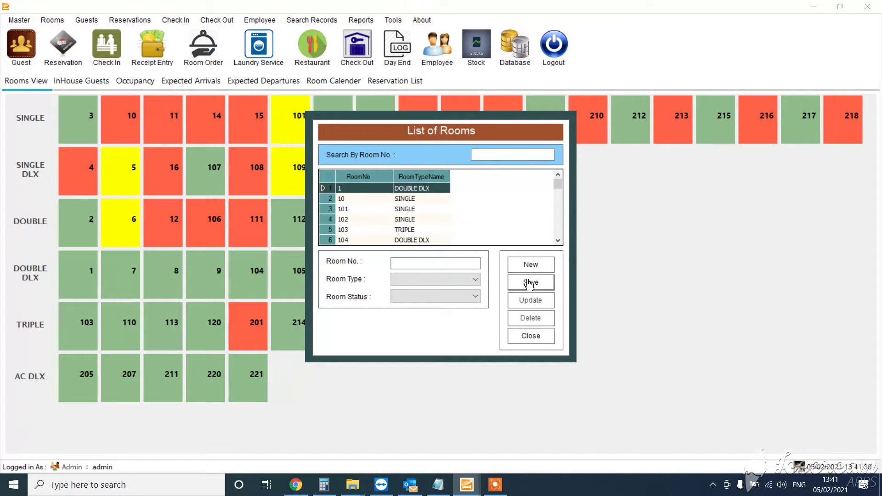
Step: Close the list of rooms and start a check-in for SINGLE room 3
left_click(530, 339)
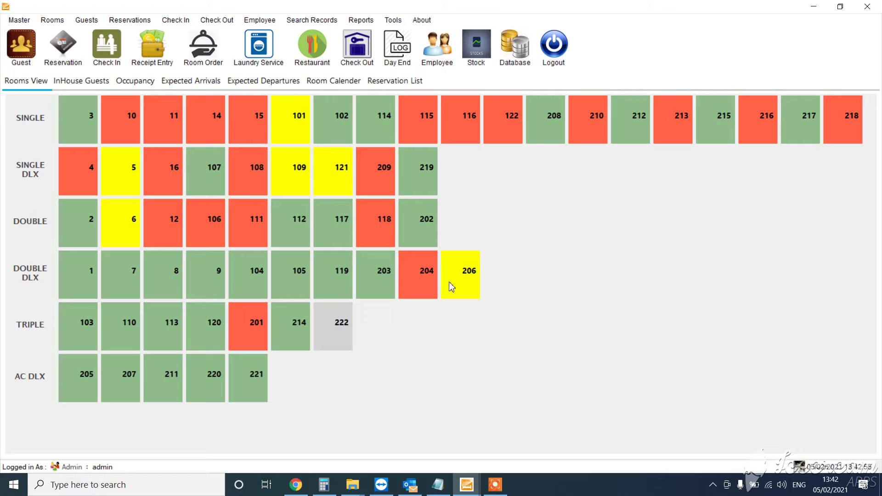
right_click(74, 127)
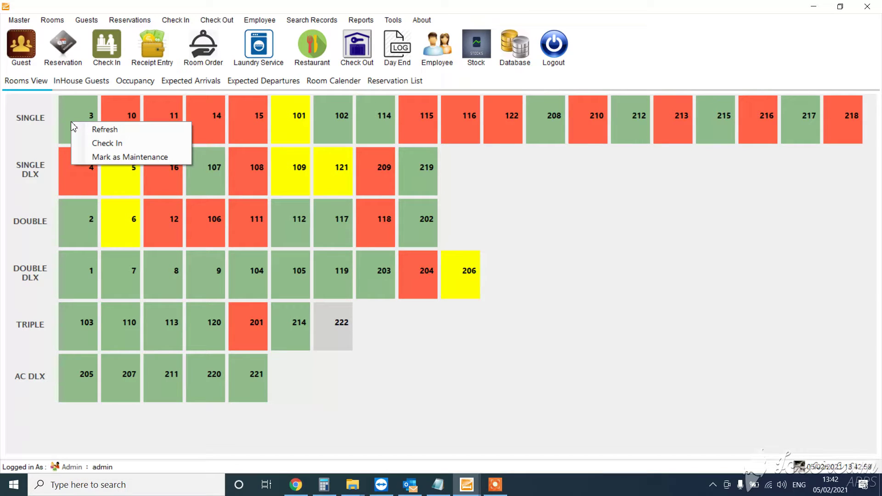
left_click(87, 144)
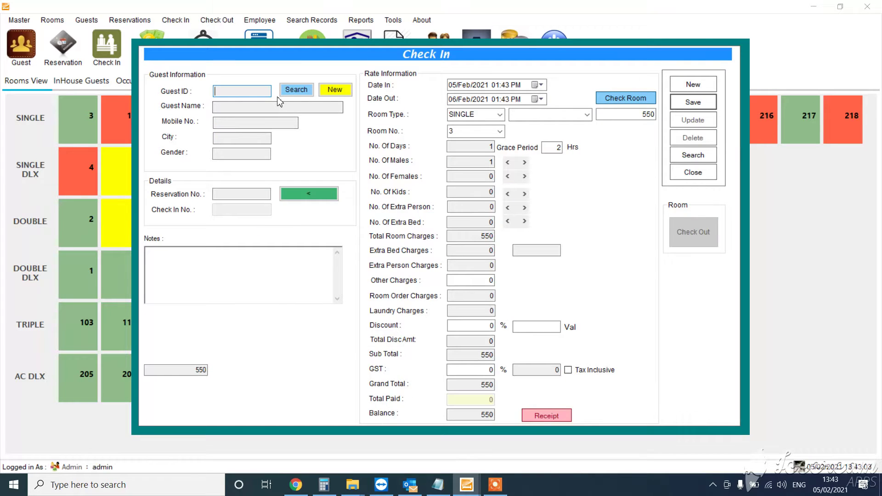
left_click(330, 90)
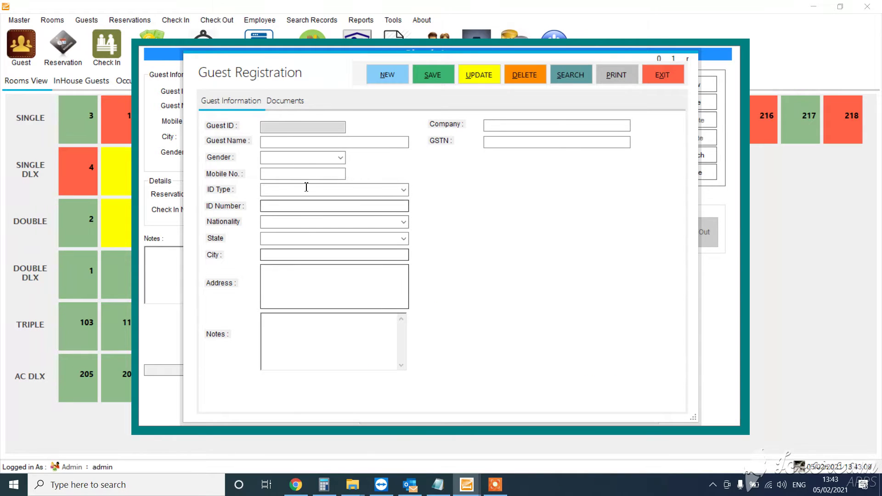
left_click(277, 105)
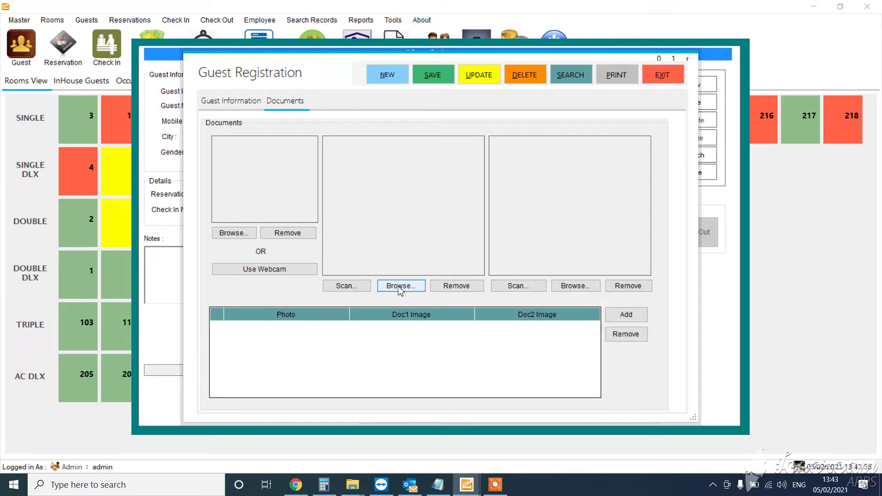
left_click(628, 321)
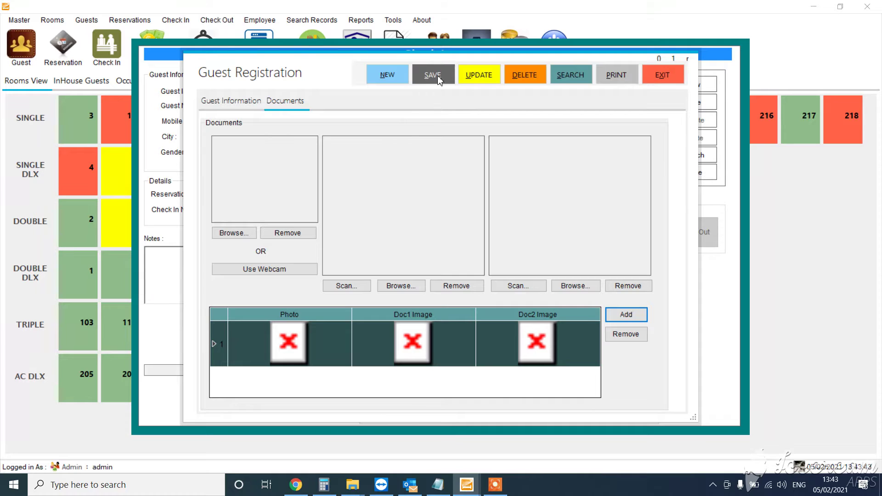
left_click(662, 75)
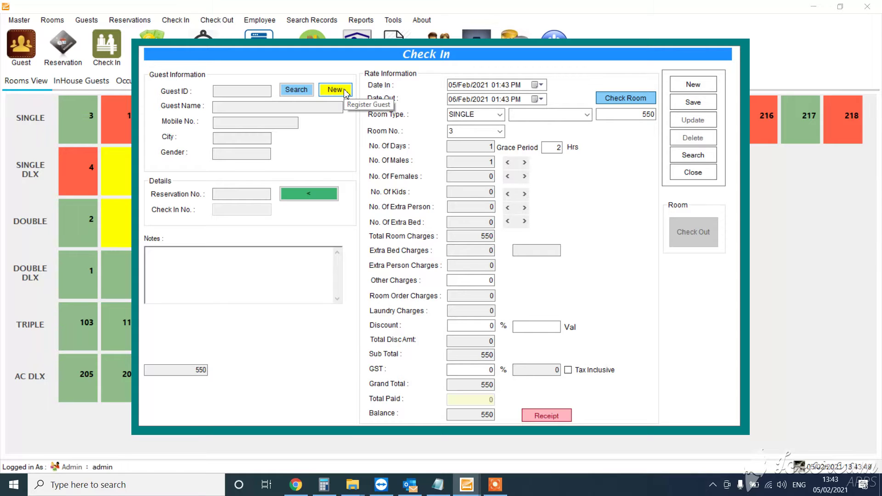
Step: Look up the registered guests and choose the third guest listed for this check-in
left_click(298, 93)
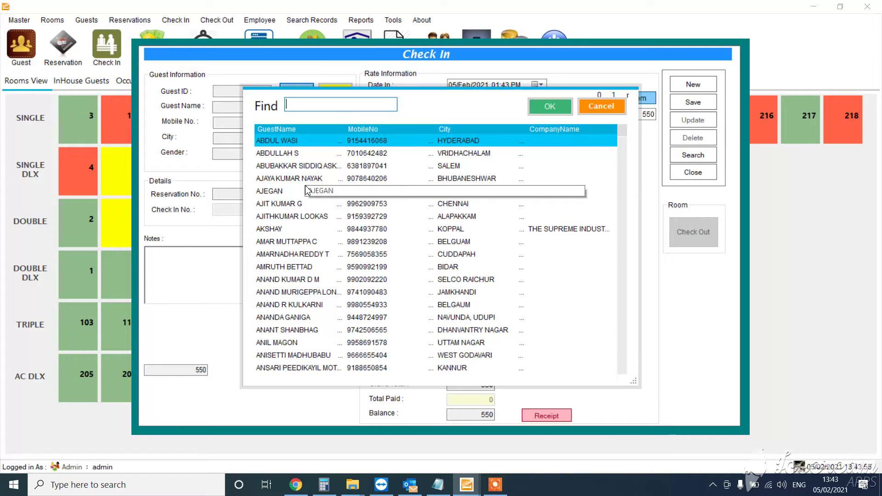
left_click(320, 169)
double_click(321, 170)
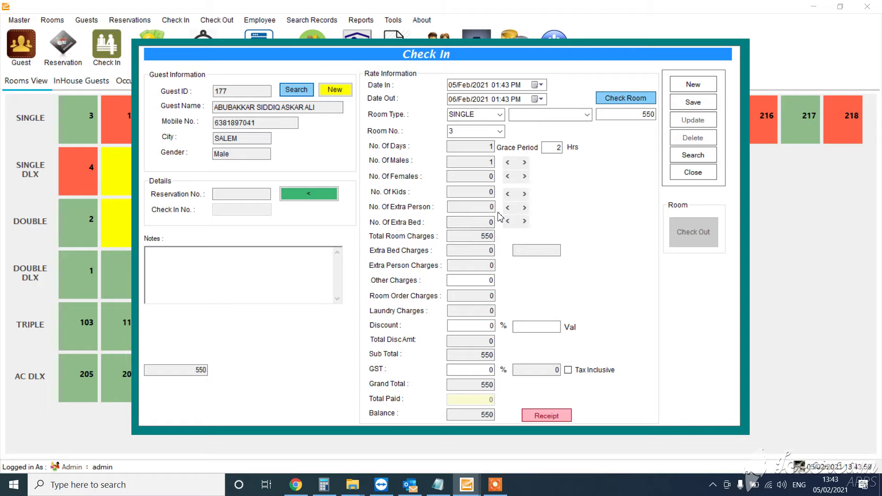
Step: Set the check-in's room type to SINGLE, keeping its tariff option blank
left_click(500, 114)
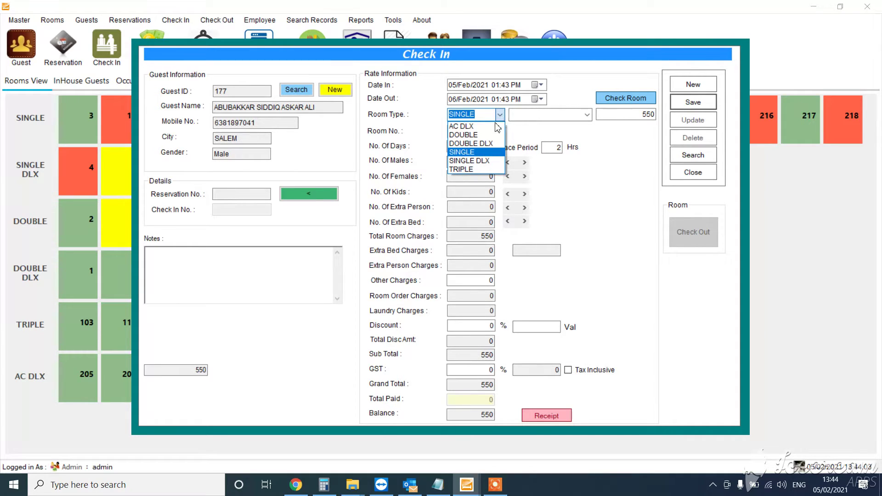
left_click(478, 151)
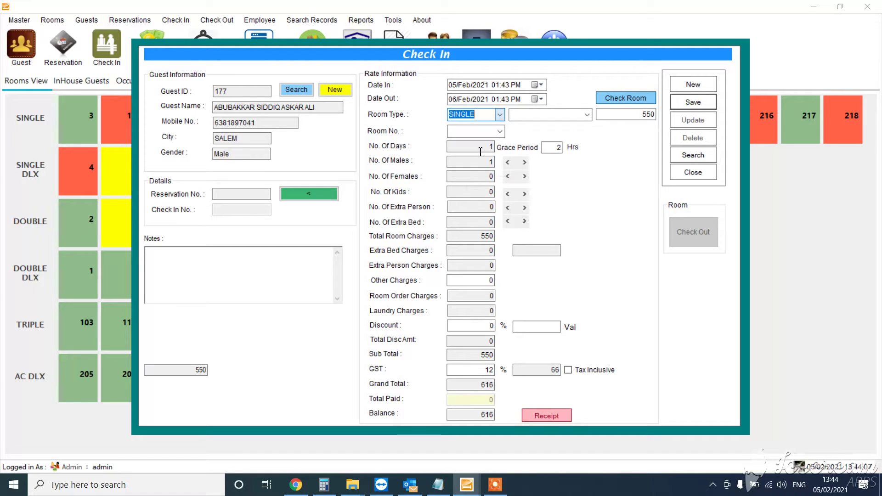
left_click(588, 115)
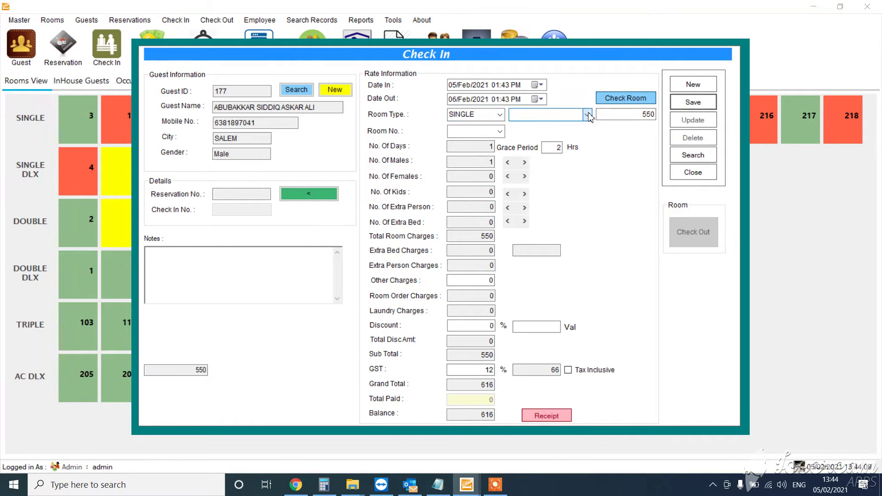
key("Tab")
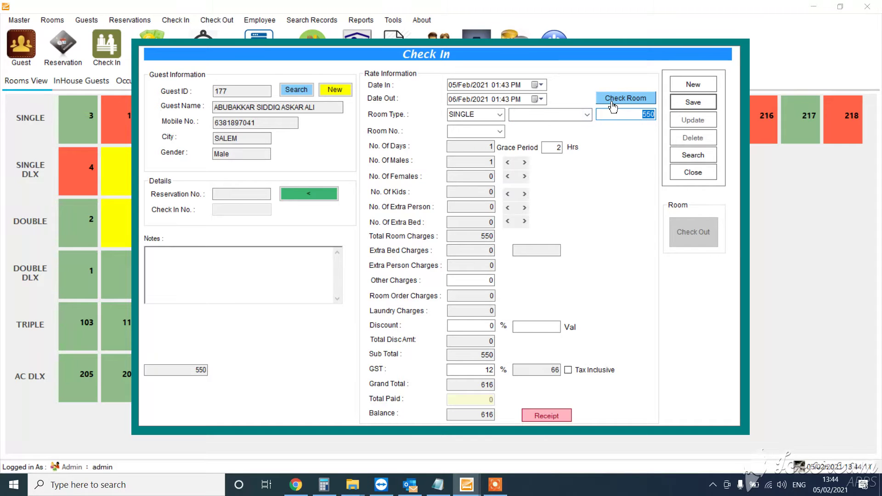
Step: Check the availability of all room types from 05/Feb/2021 to 06/Feb/2021 and return to the check-in
left_click(612, 105)
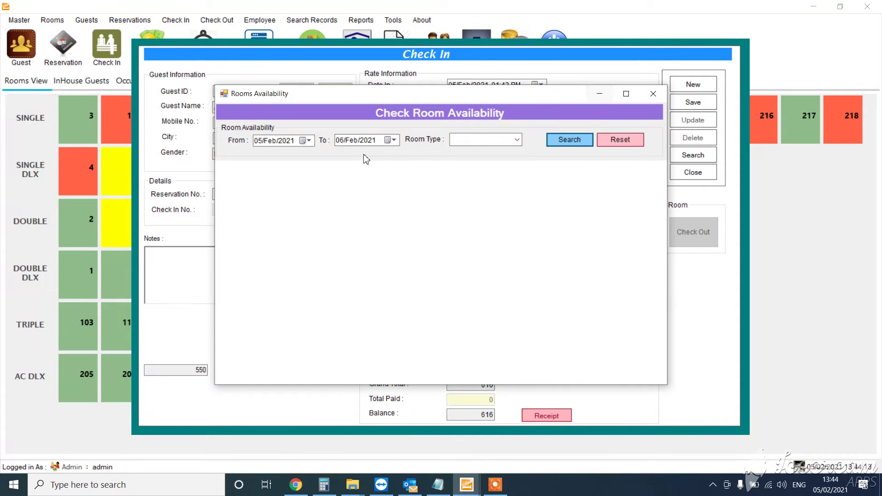
left_click(557, 142)
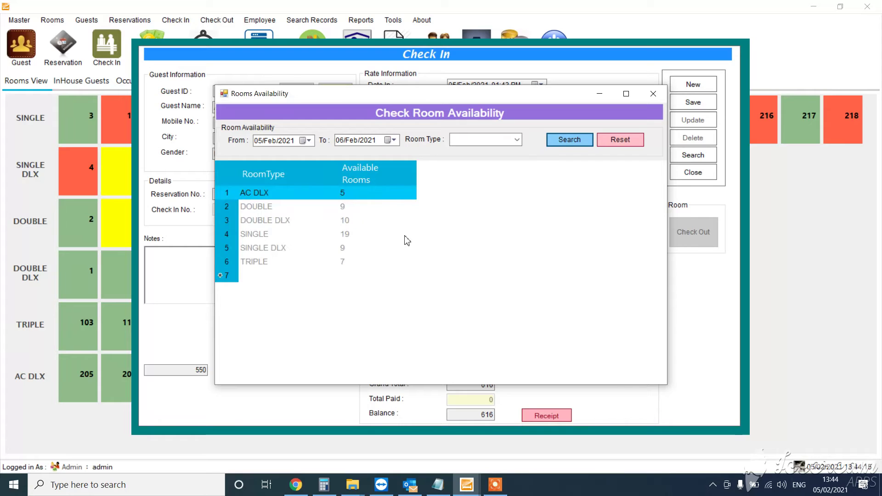
left_click(313, 235)
double_click(315, 235)
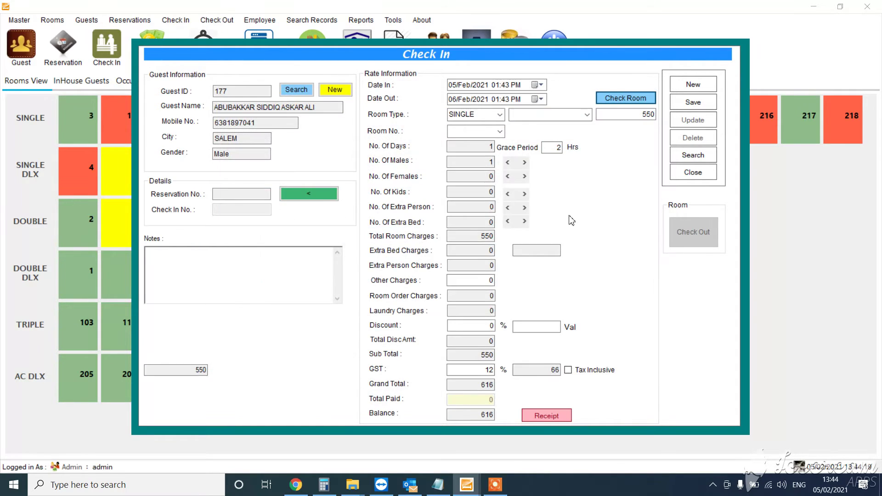
Step: Assign room number 102 to the check-in
left_click(500, 132)
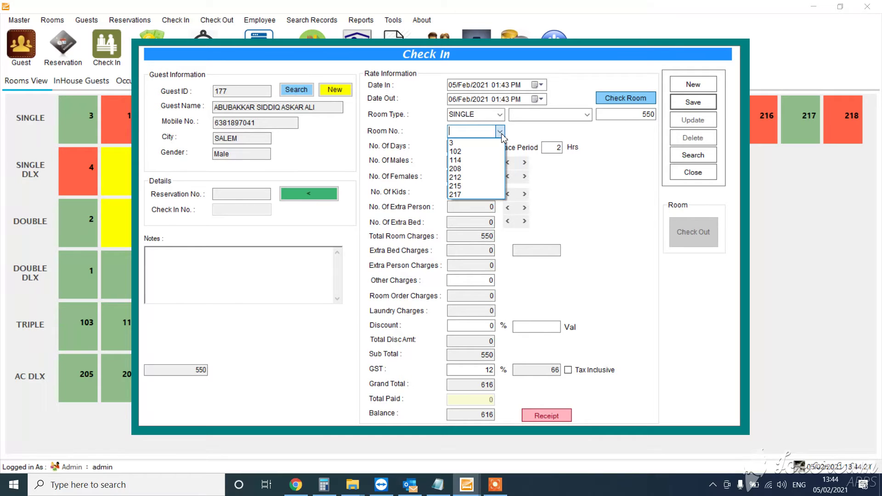
left_click(478, 152)
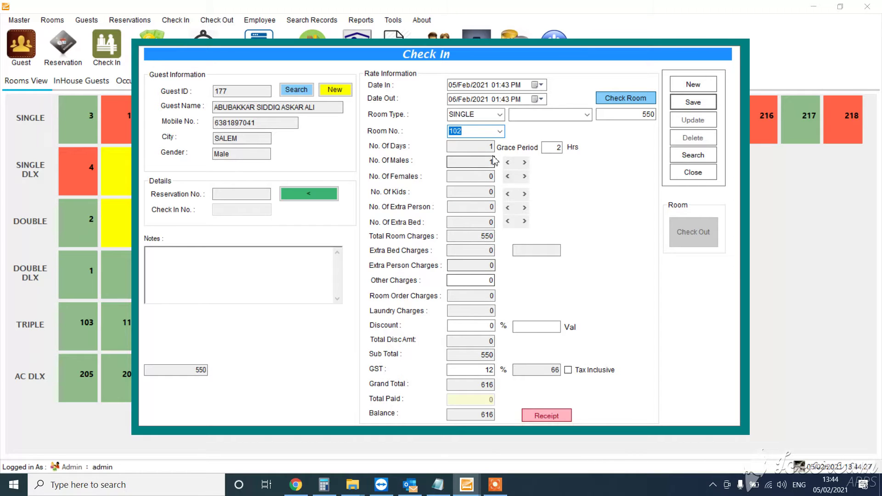
left_click(488, 236)
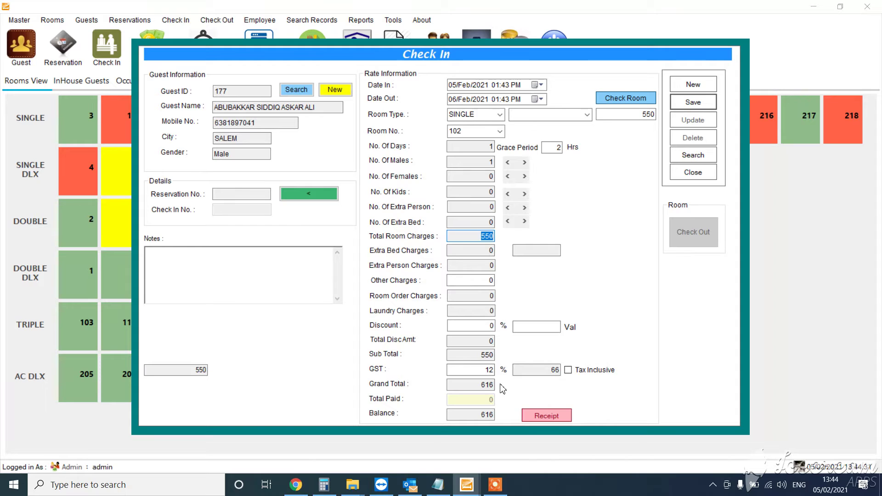
Step: Set the GST rate to 0 % and save the check-in
left_click(473, 371)
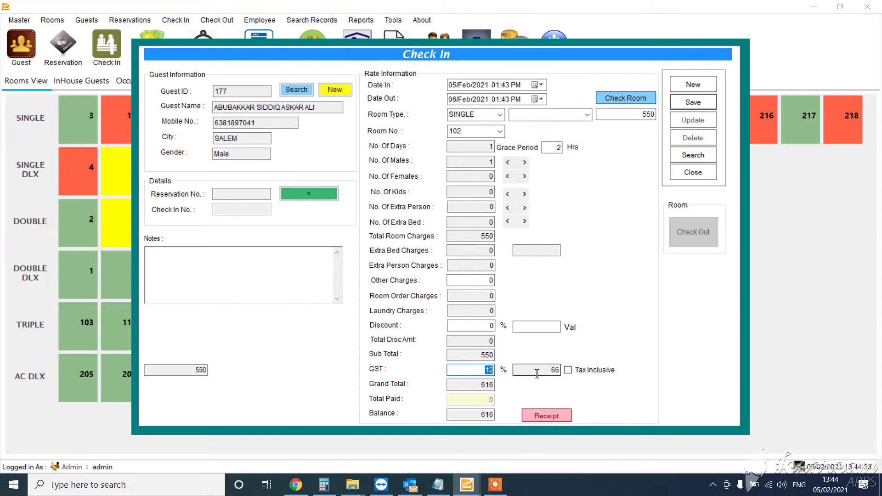
type("0")
left_click(690, 108)
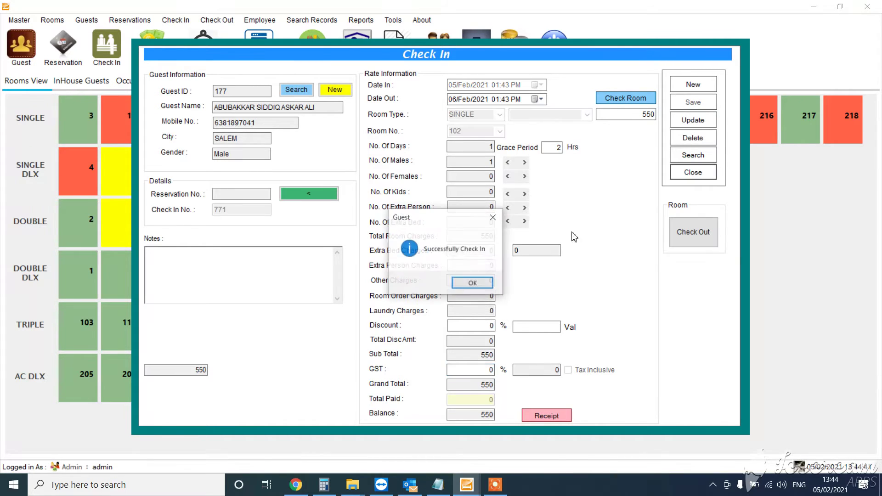
left_click(473, 284)
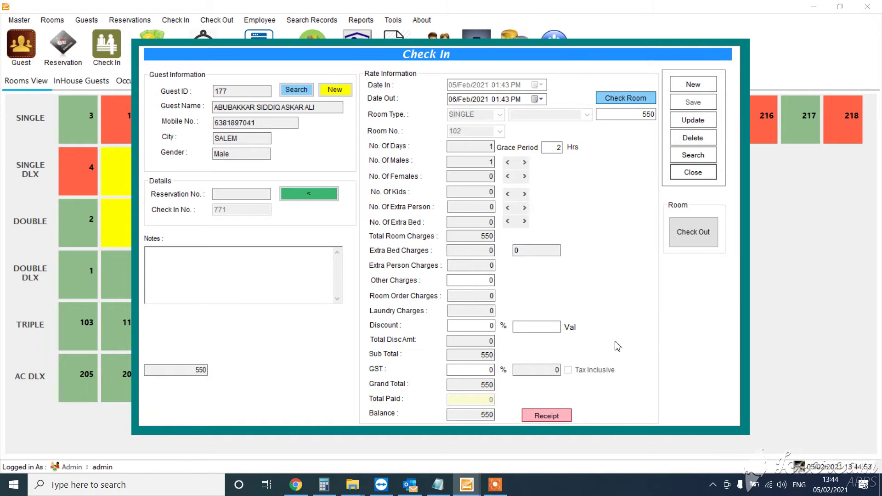
Step: Create a guest receipt for the check-in with an amount of 1000 and Cash as the pay mode
left_click(542, 416)
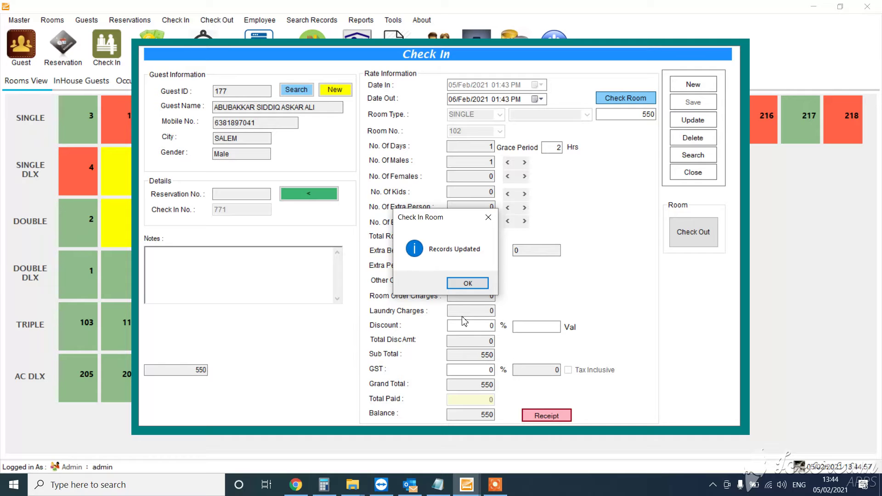
left_click(466, 283)
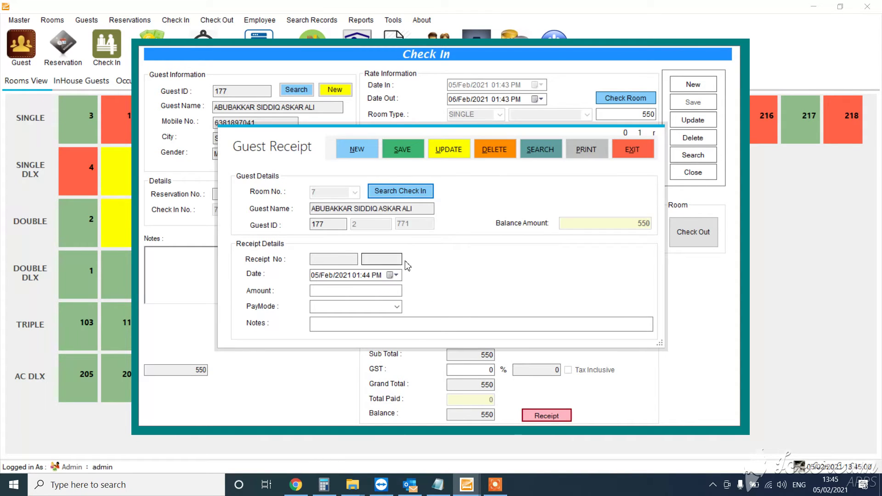
left_click(371, 288)
type("1000")
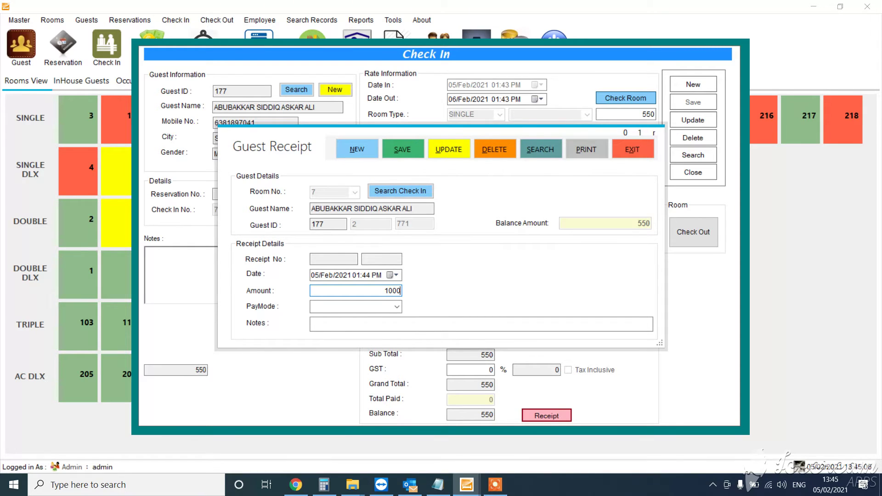
left_click(396, 307)
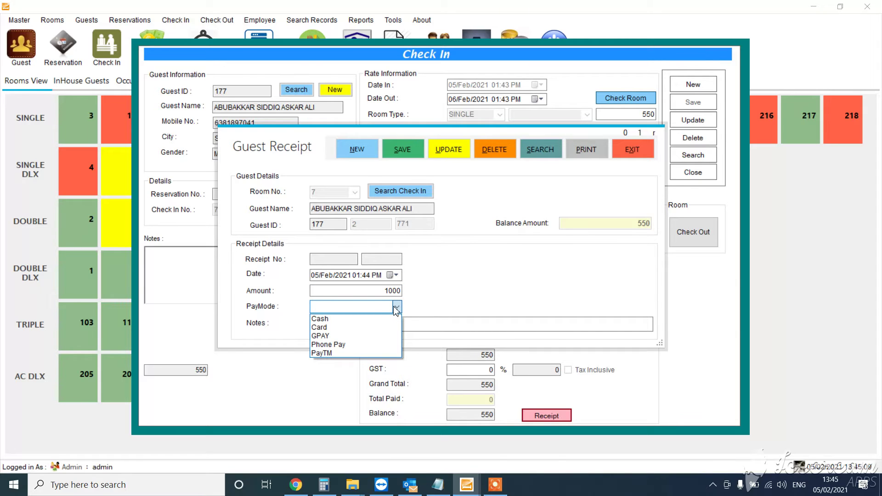
left_click(372, 320)
Step: Save the guest receipt and close both the receipt and the check-in forms
left_click(416, 158)
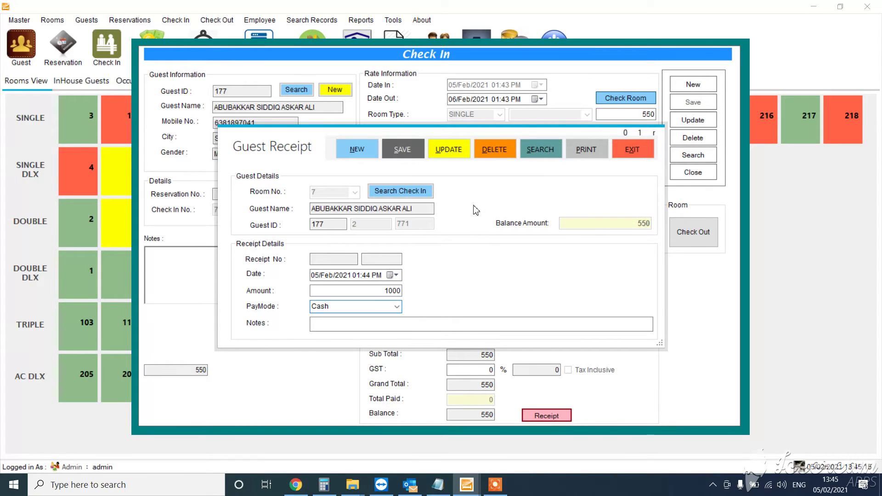
left_click(470, 286)
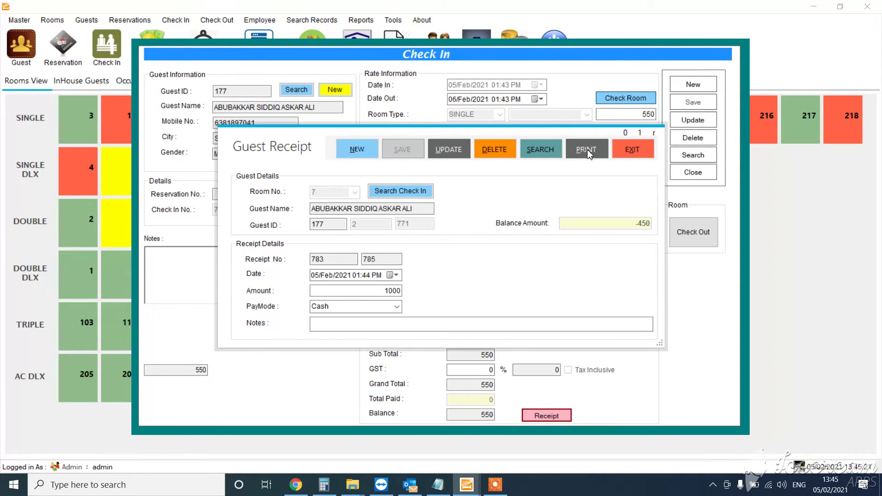
left_click(622, 150)
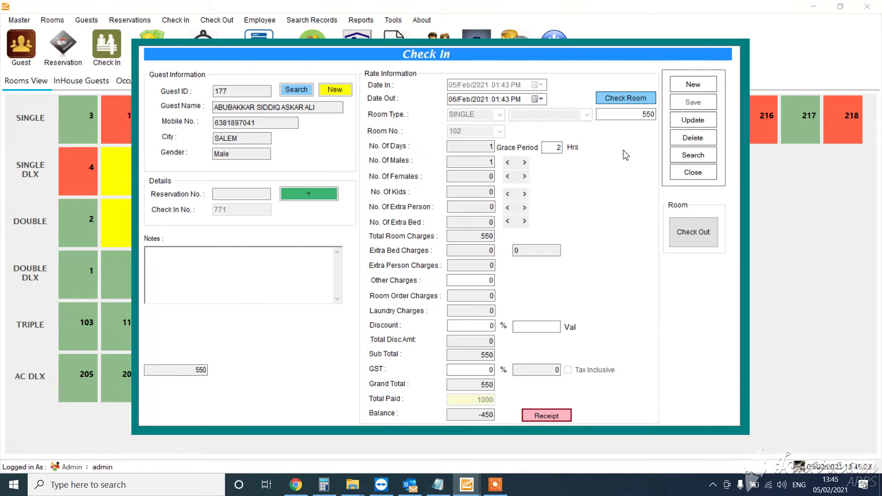
left_click(693, 172)
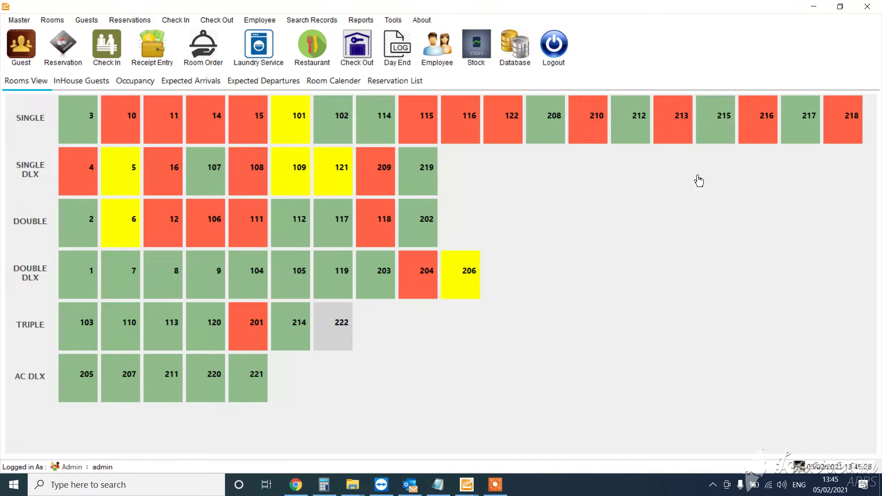
right_click(340, 117)
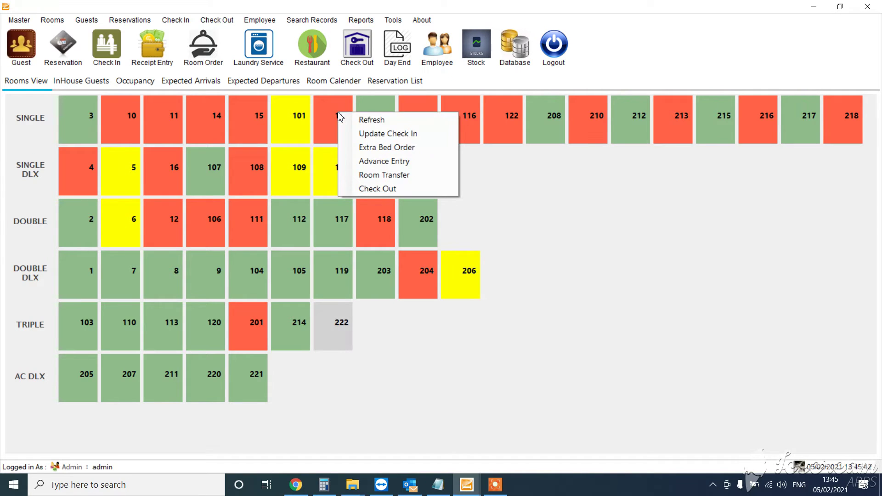
left_click(656, 325)
right_click(334, 117)
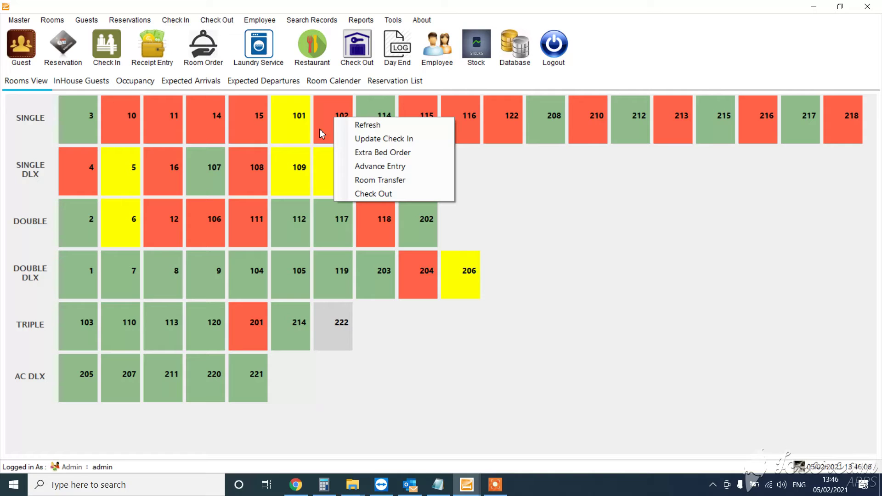
left_click(626, 271)
Step: Review the advance paid and balance on room 102's check-out form, then close it without saving
right_click(346, 120)
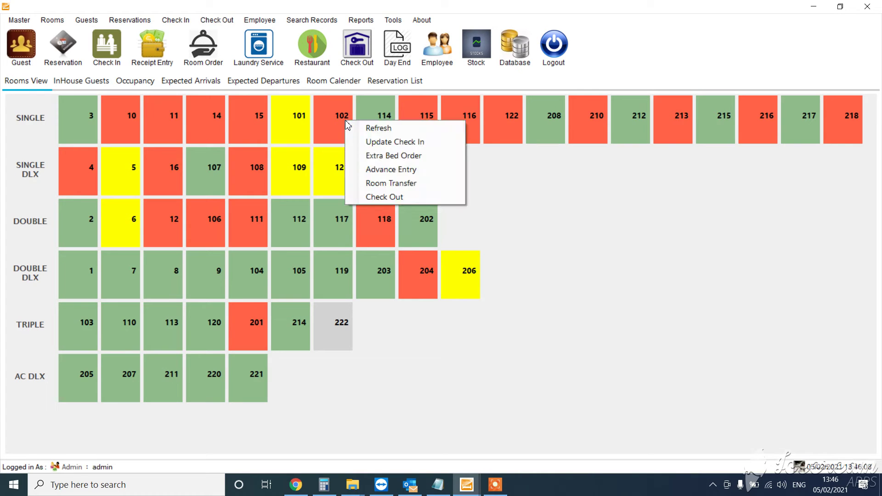
left_click(373, 197)
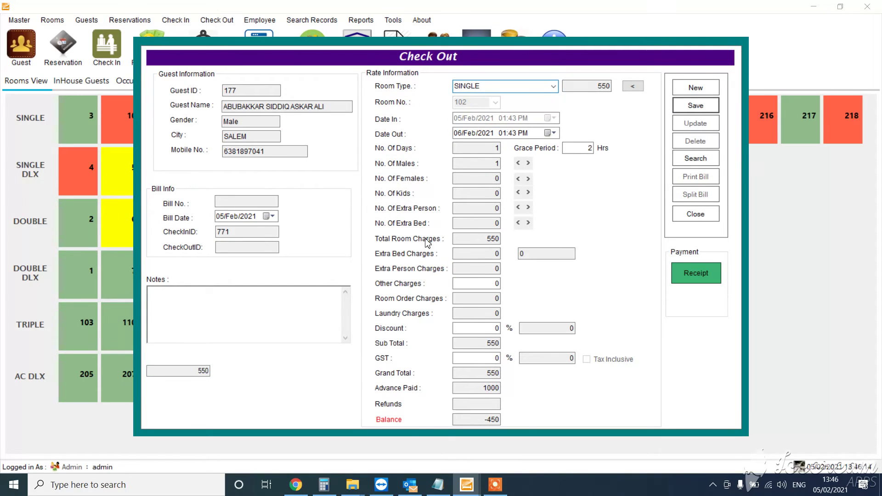
left_click(709, 111)
left_click(487, 420)
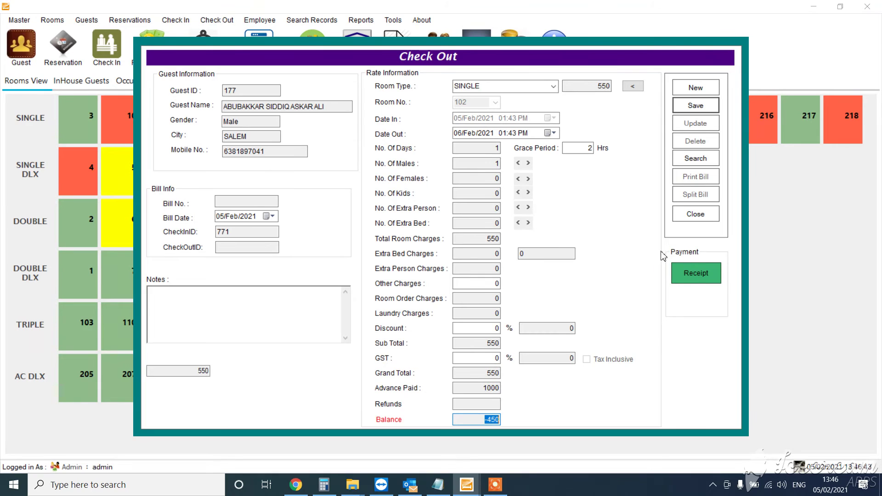
left_click(704, 225)
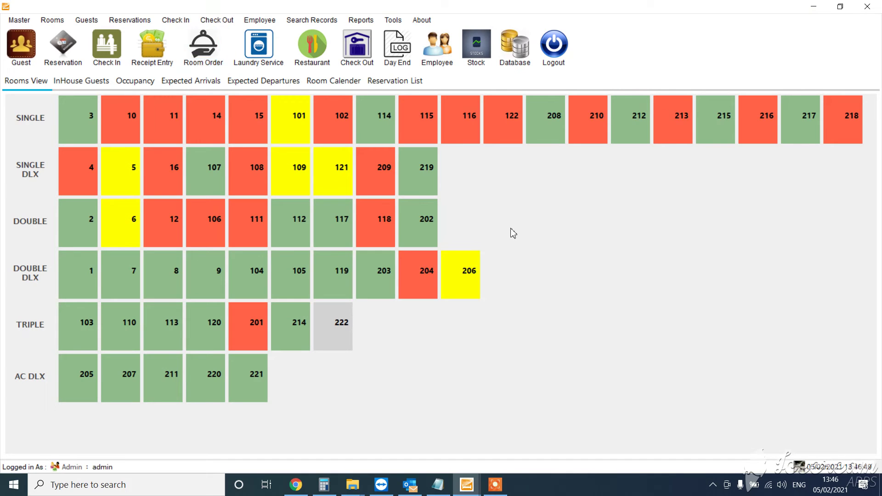
Step: Start a room order for the guest checked in to room 102, chosen from the check-in list
left_click(203, 57)
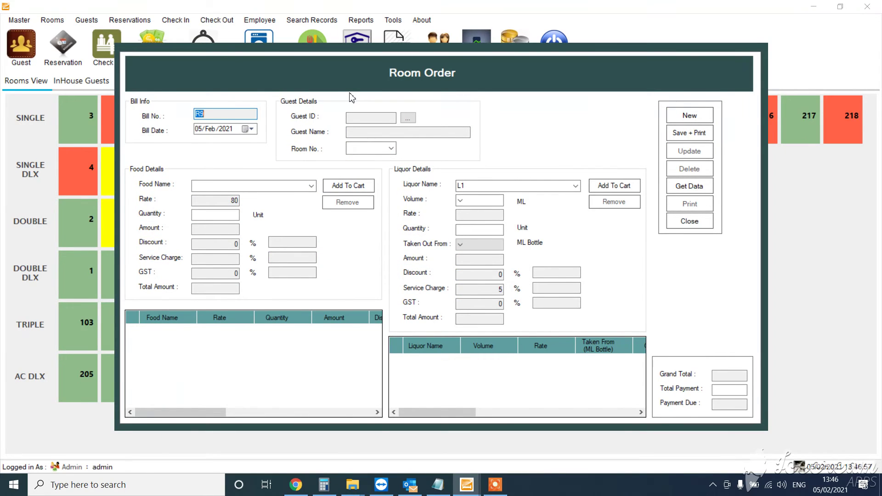
left_click(407, 118)
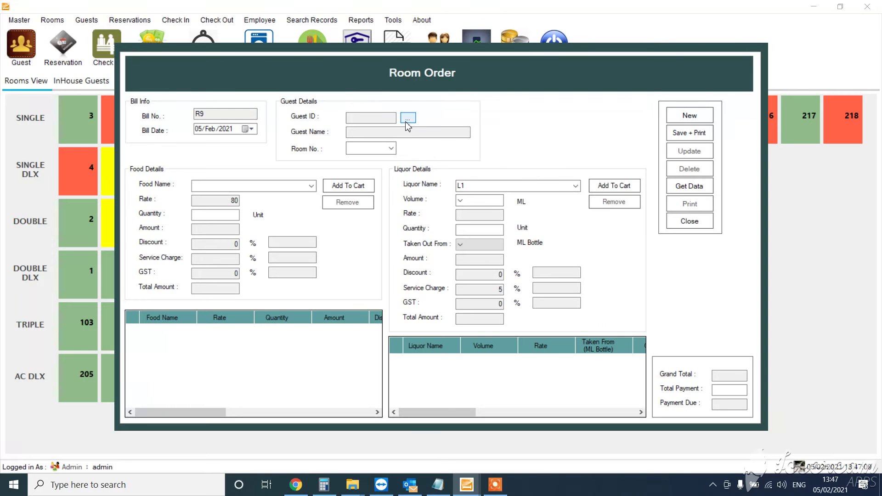
left_click(407, 122)
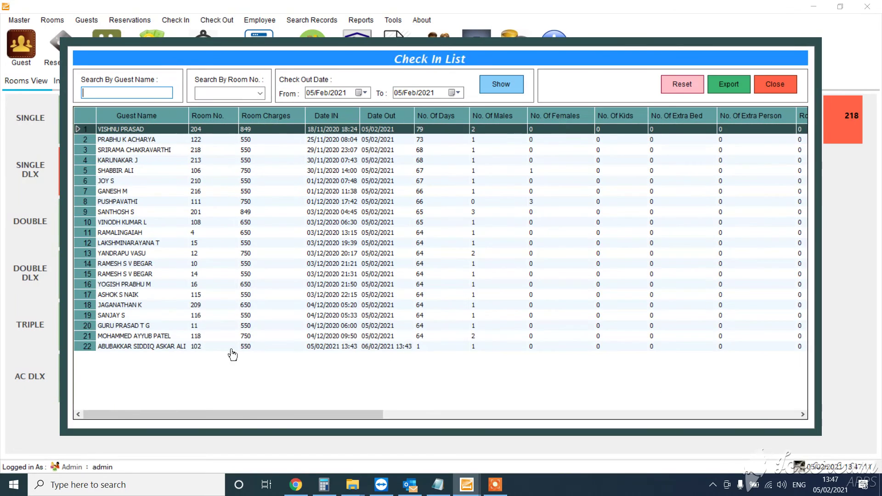
double_click(221, 351)
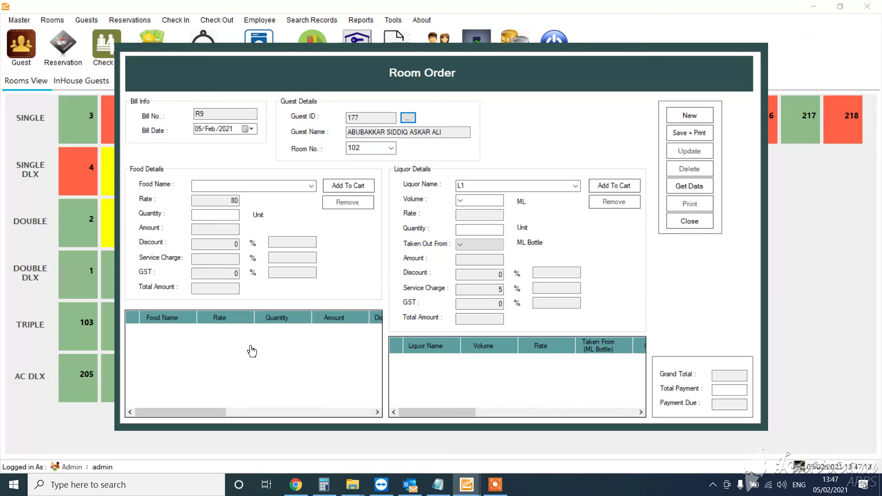
Step: Add the food item Water bottels with a quantity of 1 to the room order's cart
left_click(305, 185)
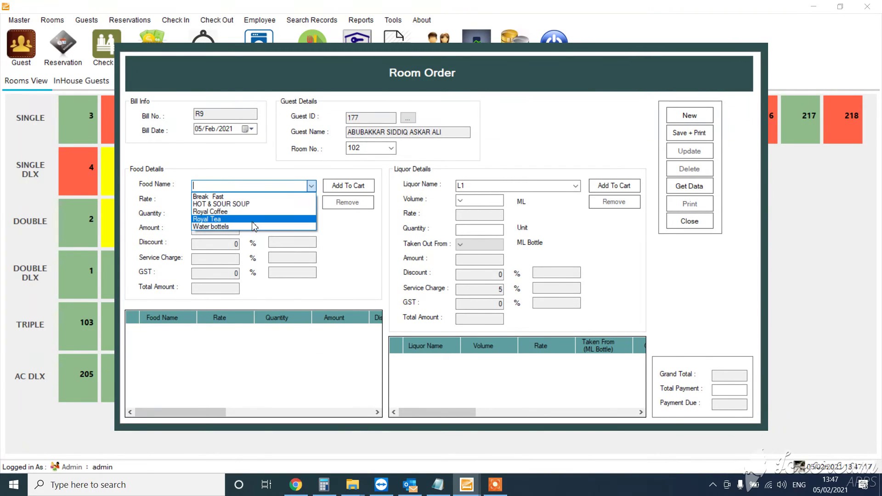
left_click(225, 228)
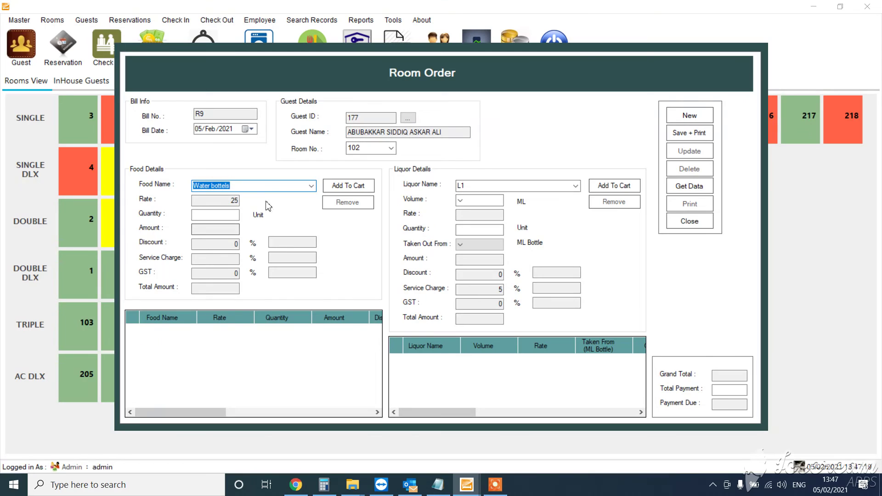
left_click(229, 213)
type("1")
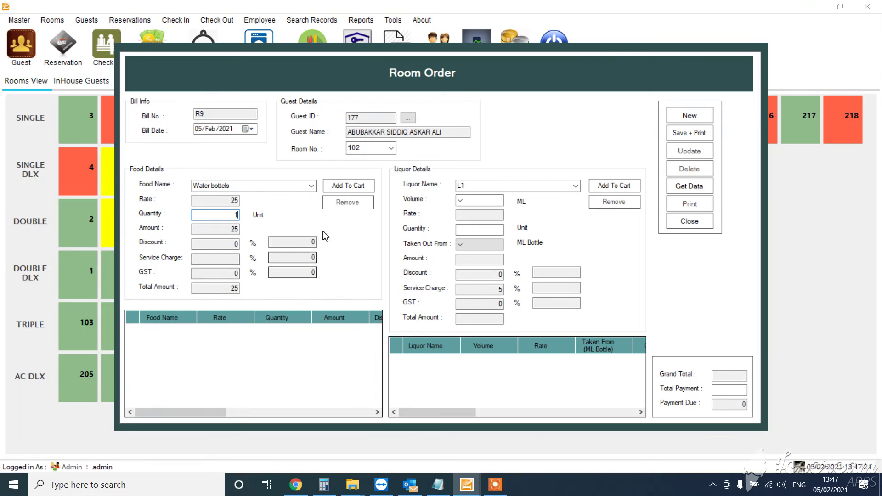
left_click(339, 192)
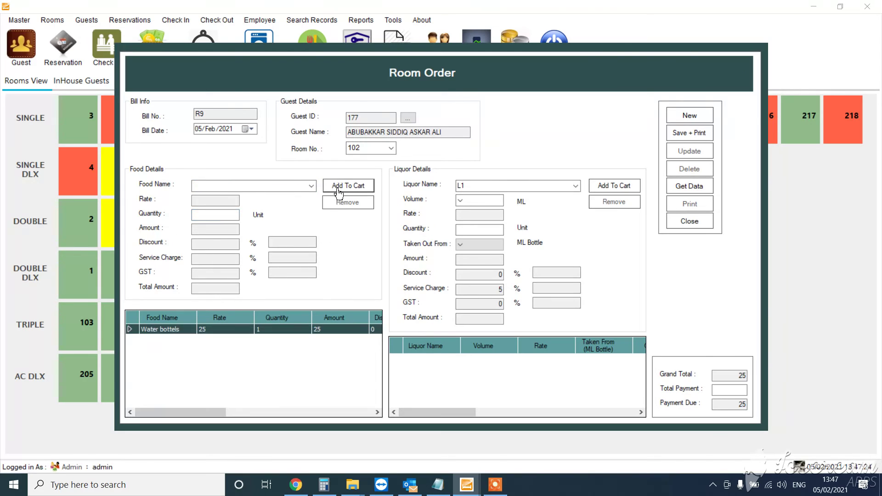
Step: Set the room order's total payment to 0, save it with its printable bill, and acknowledge the confirmation
double_click(728, 375)
double_click(730, 408)
left_click(722, 395)
type("25")
key("BackSpace")
key("BackSpace")
type("0")
left_click(681, 138)
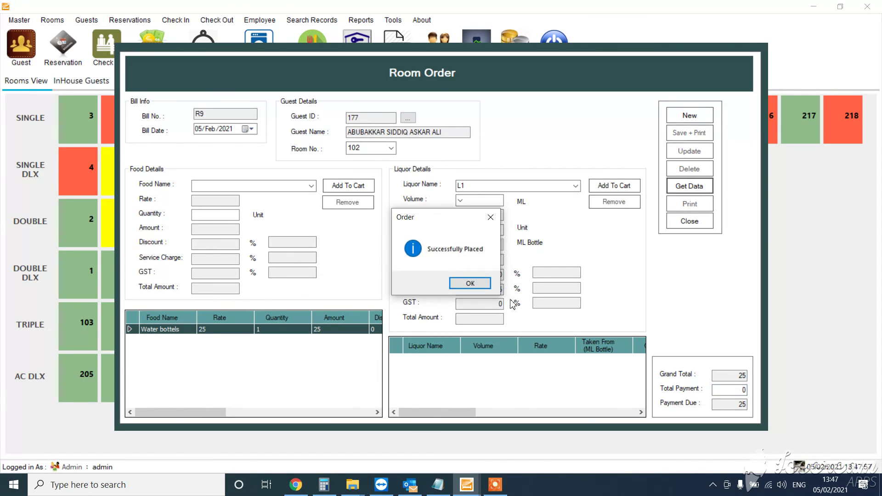
left_click(472, 283)
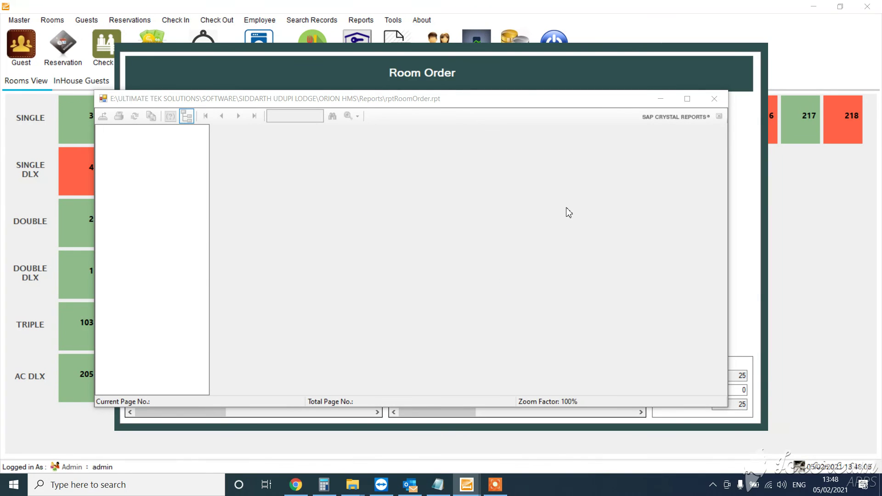
Step: Examine the full room service bill in a maximized report window, from the ordered items to the tax and grand total
left_click(687, 98)
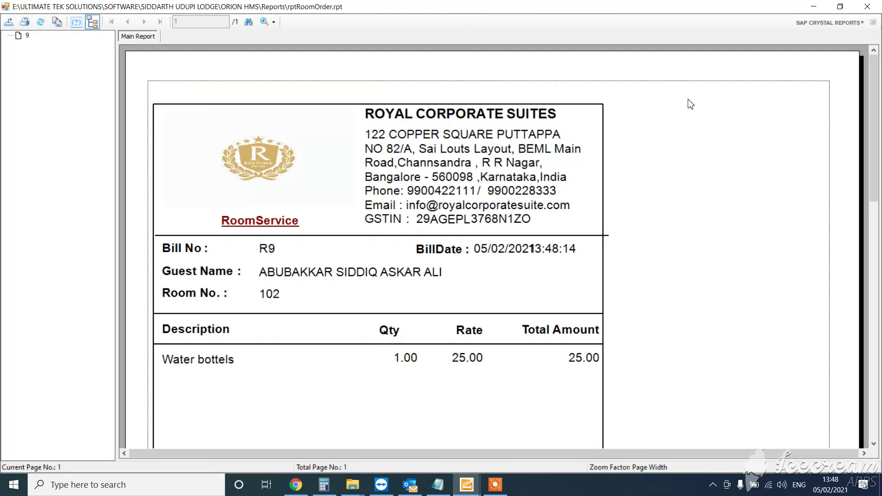
scroll(563, 242, "down", 5)
scroll(563, 241, "down", 5)
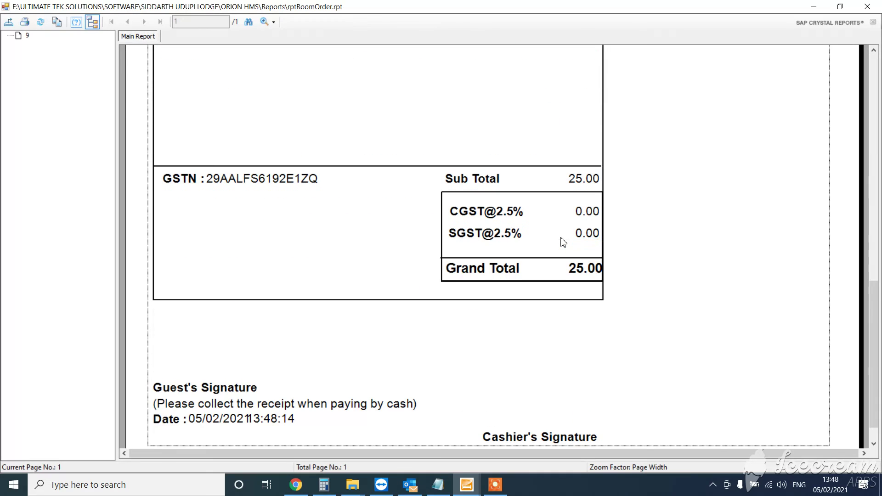
scroll(575, 389, "down", 1)
scroll(576, 390, "up", 10)
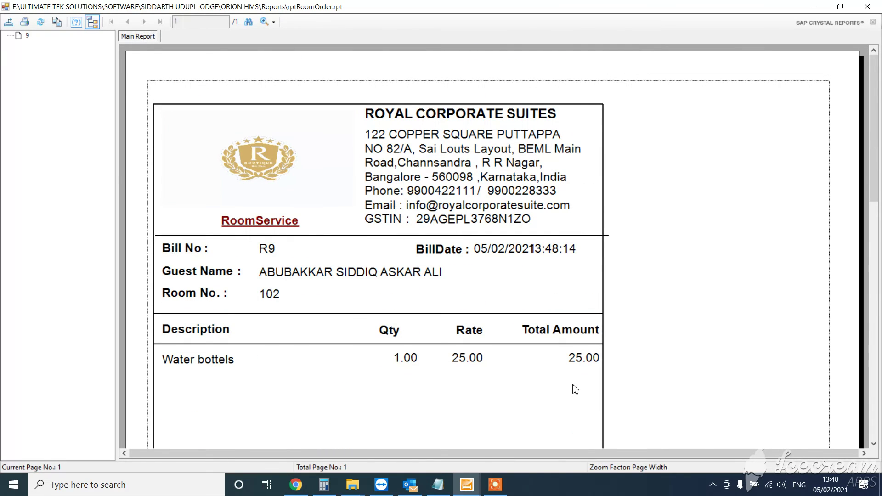
scroll(574, 390, "down", 3)
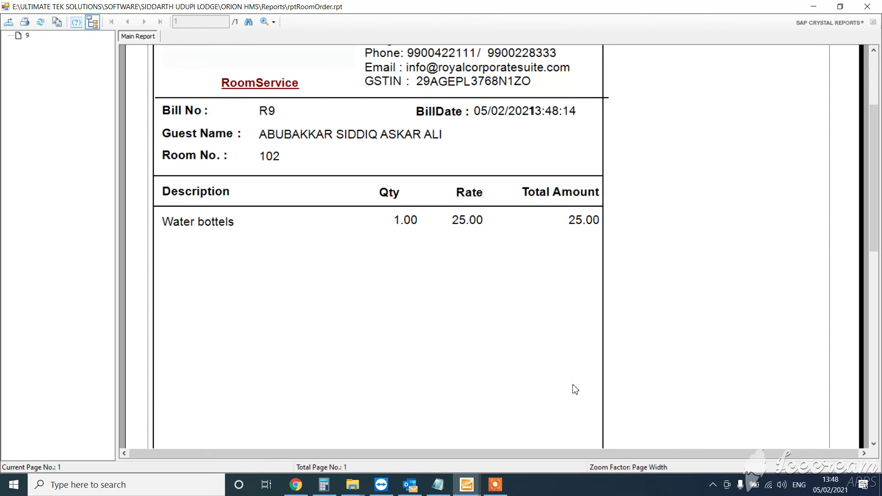
scroll(575, 390, "down", 6)
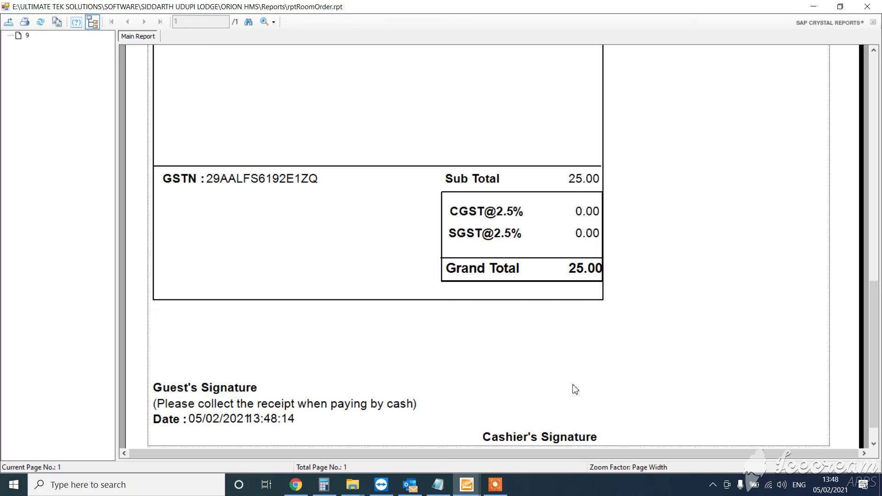